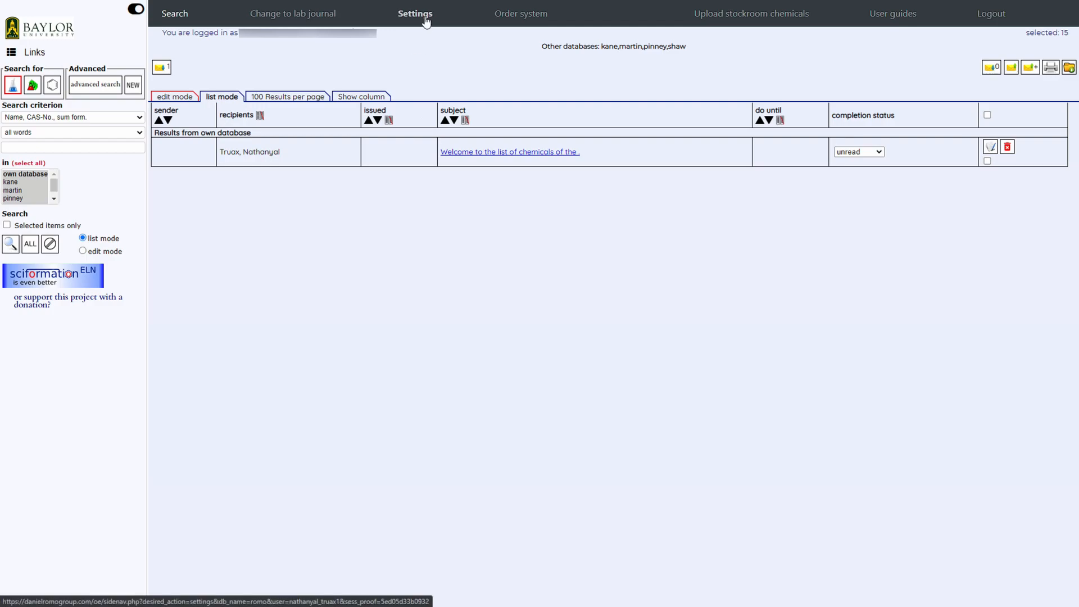
Open the import for chemical containers only and choose the file Chemtracker 5-28-2020 export for OE.csv from Downloads
left_click(426, 21)
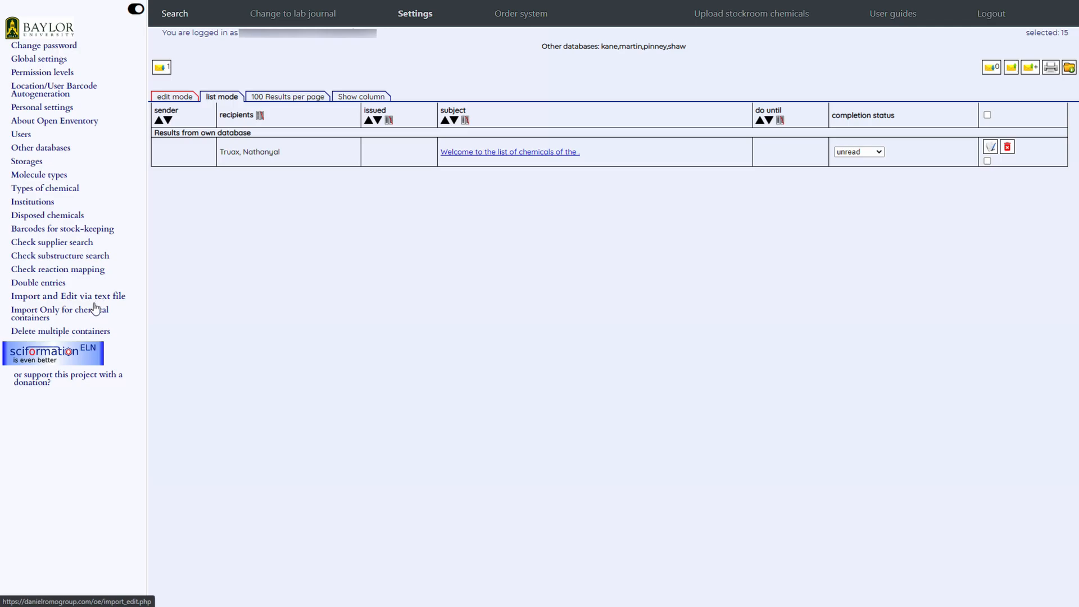
left_click(93, 313)
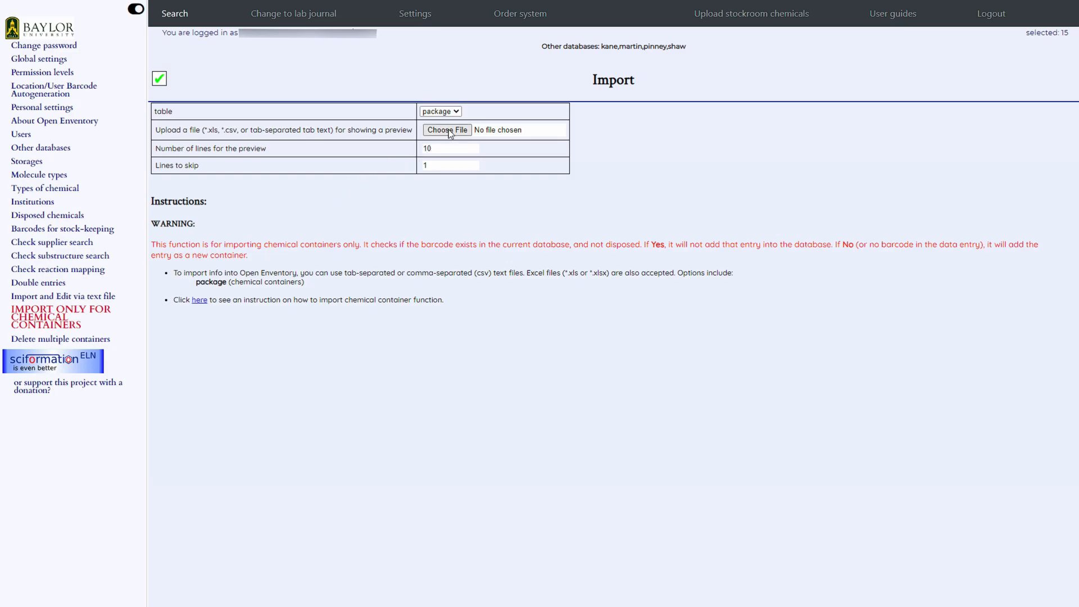
left_click(448, 130)
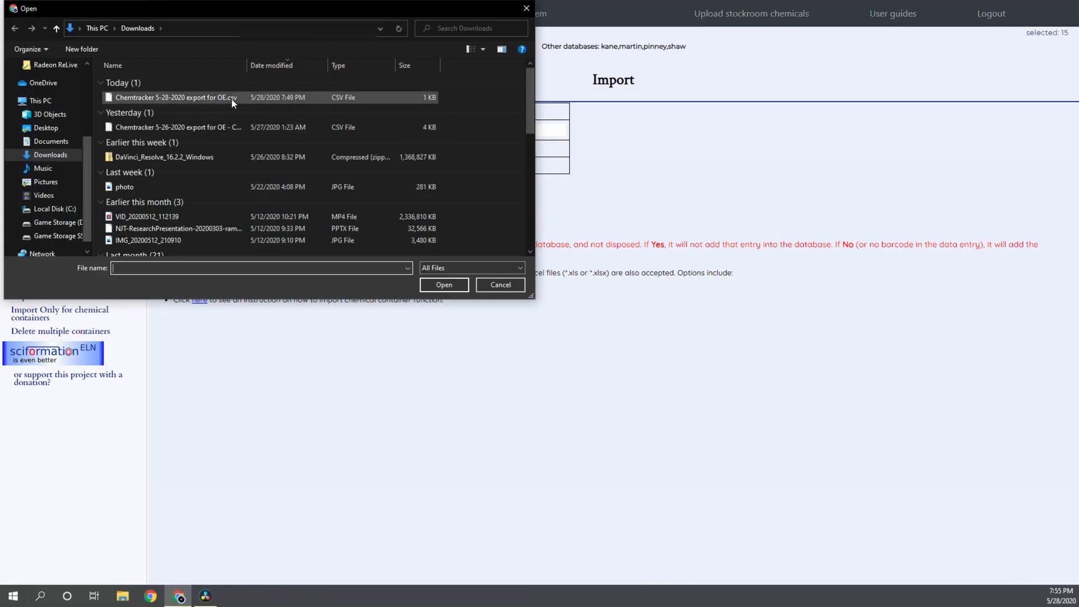
left_click(231, 98)
left_click(444, 285)
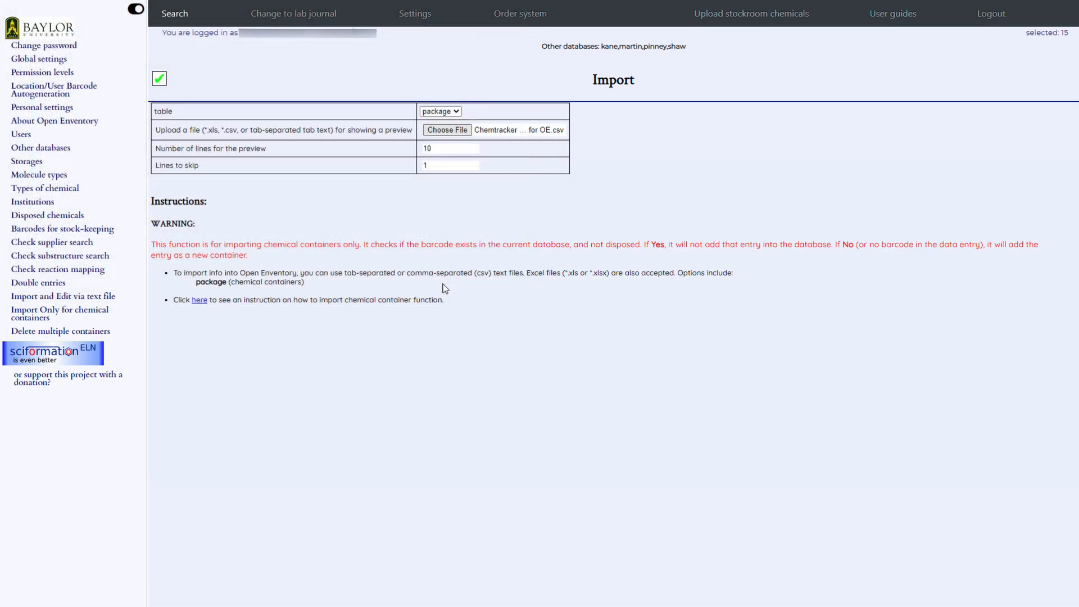
Generate the preview of the uploaded file with 10 preview lines and 1 line to skip
double_click(426, 148)
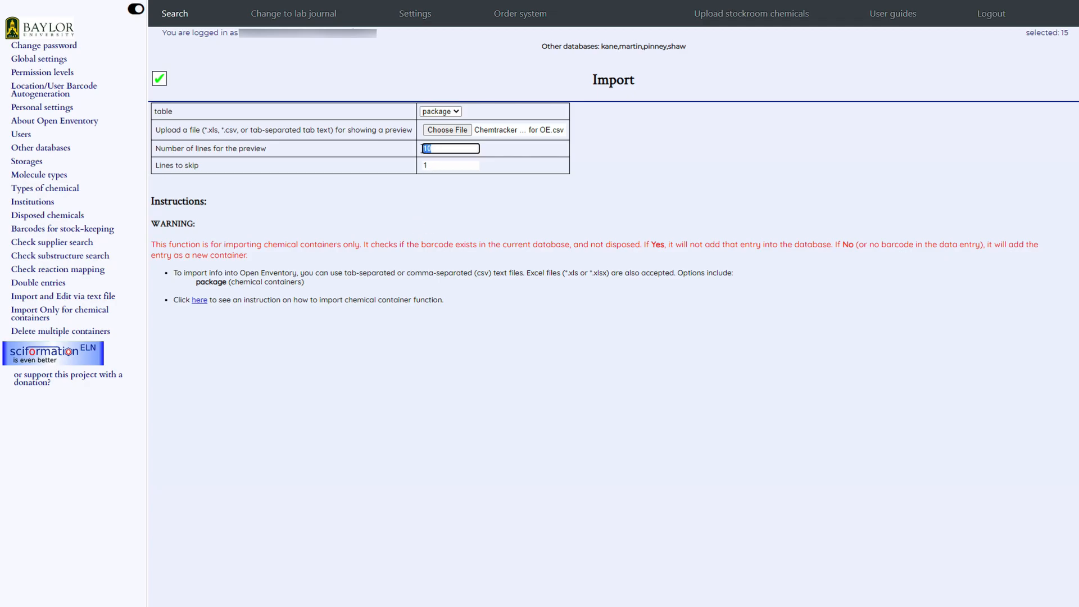
double_click(421, 165)
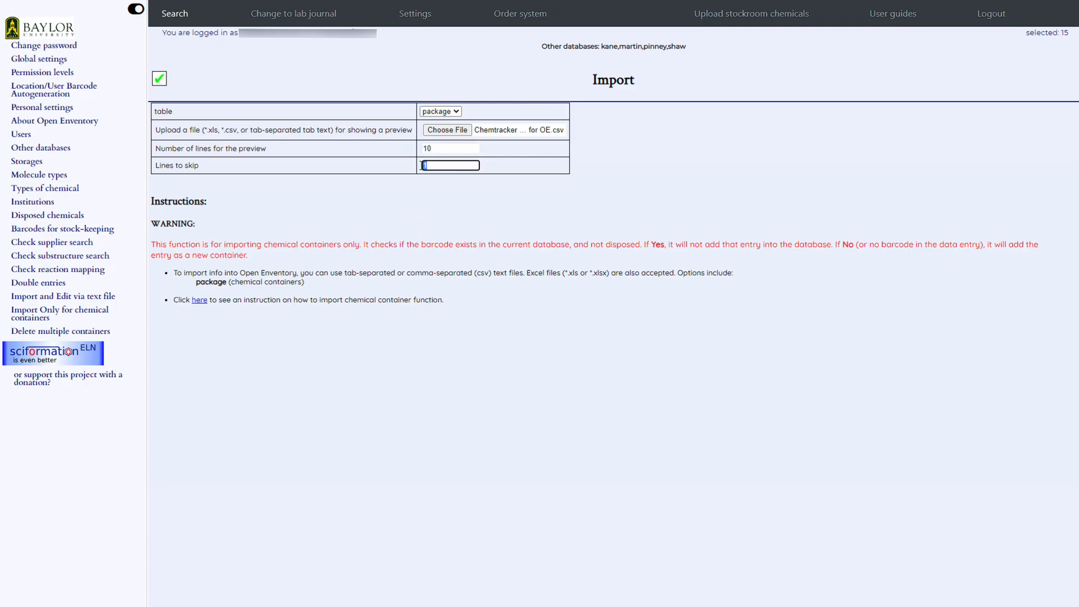
left_click(411, 169)
left_click(158, 82)
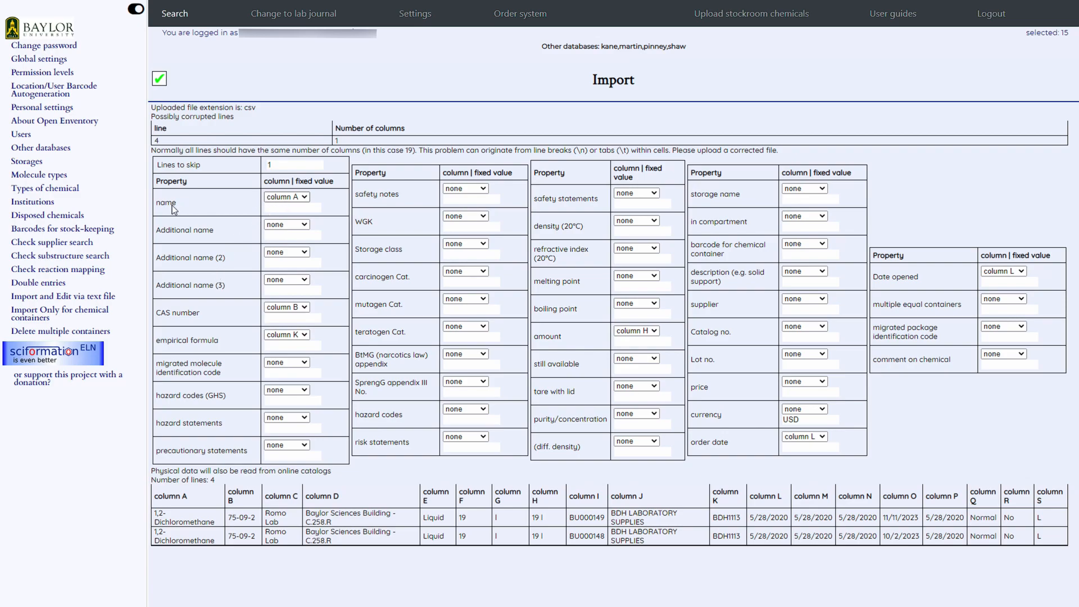
Check the name property's column assignment against the chemical names in column A of the preview table
left_click_drag(153, 207, 177, 205)
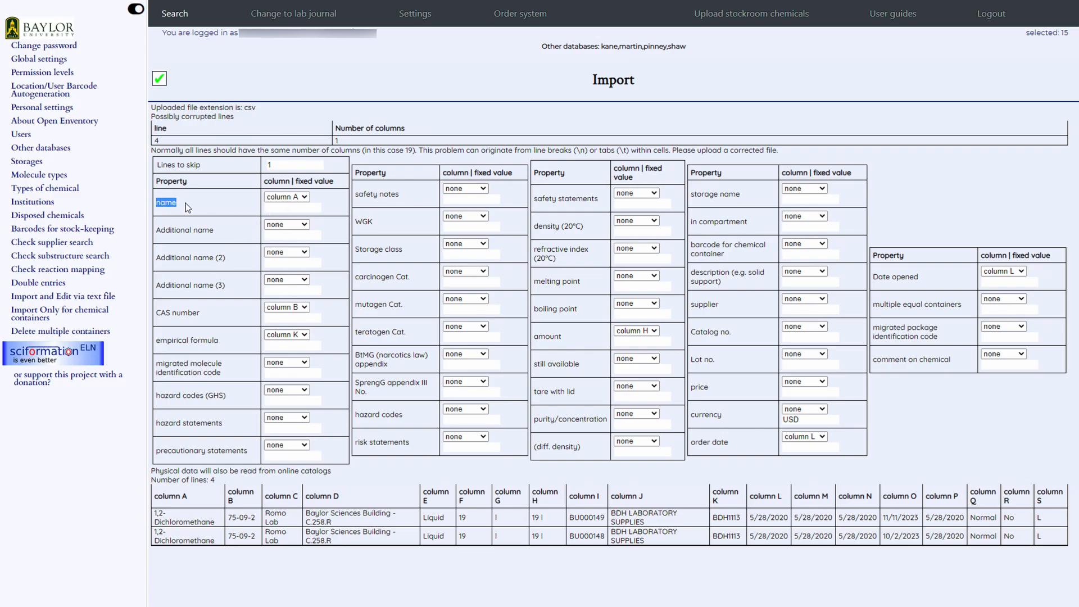
left_click(285, 198)
left_click(285, 198)
left_click_drag(215, 522, 163, 513)
triple_click(163, 496)
triple_click(179, 521)
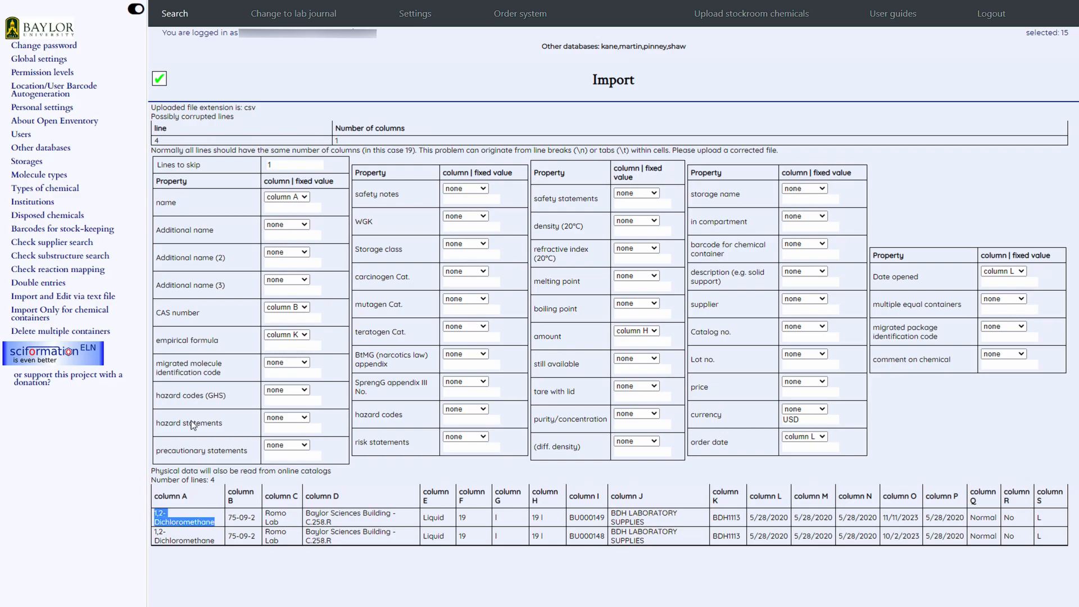
double_click(165, 202)
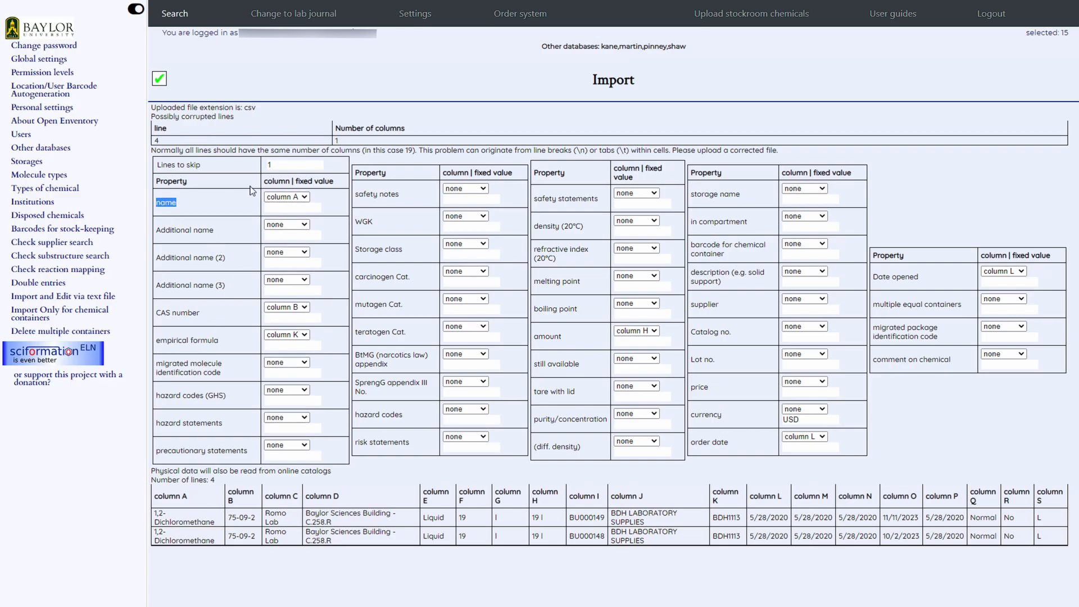
left_click(302, 198)
left_click(298, 198)
Map the CAS number to column B and set the empirical formula to none
left_click(276, 307)
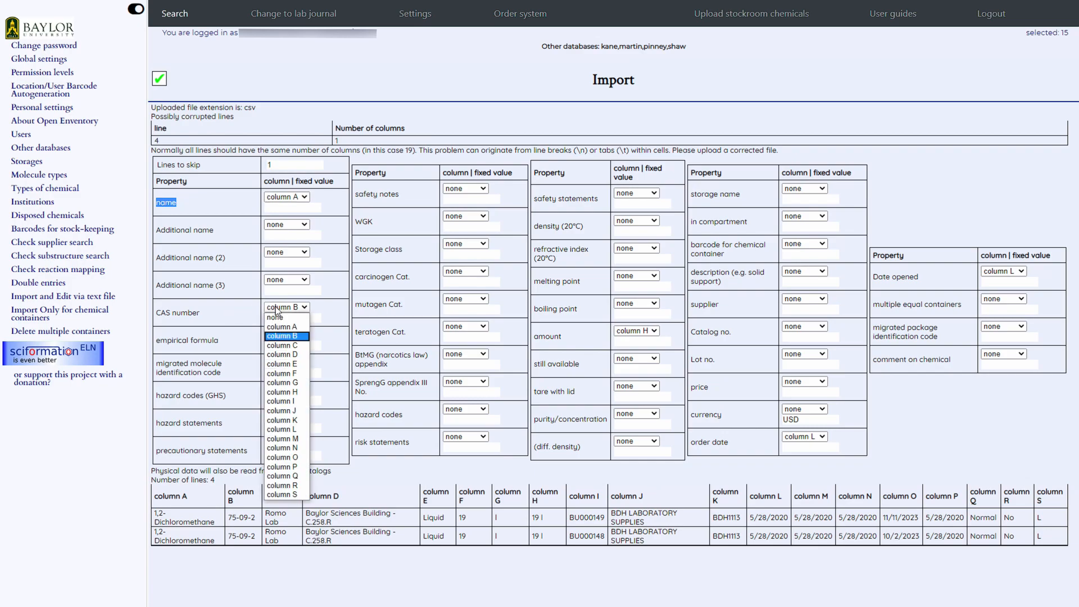
left_click(279, 336)
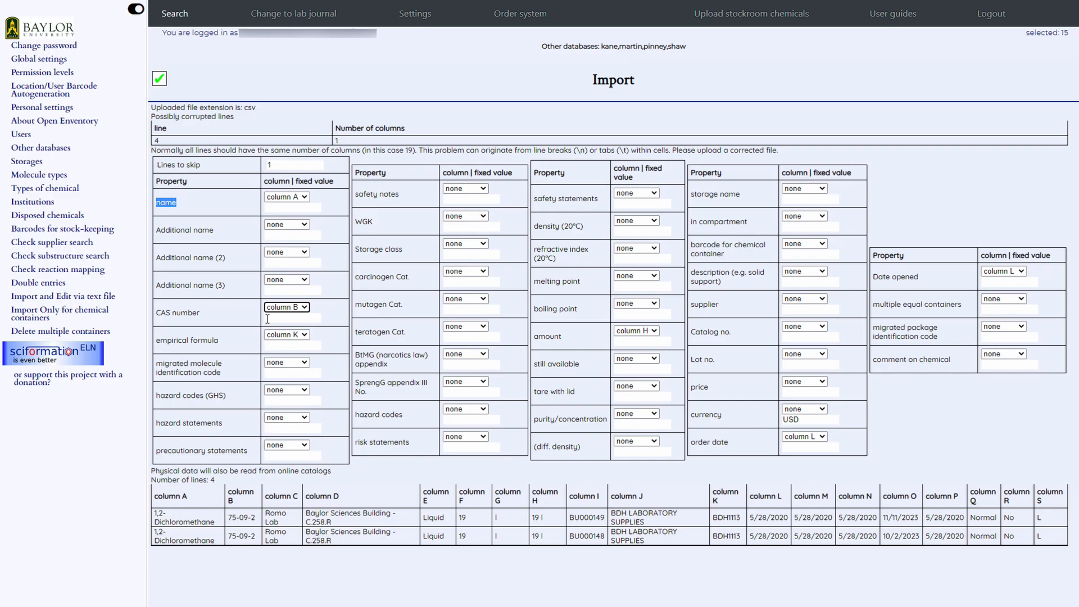
left_click(278, 334)
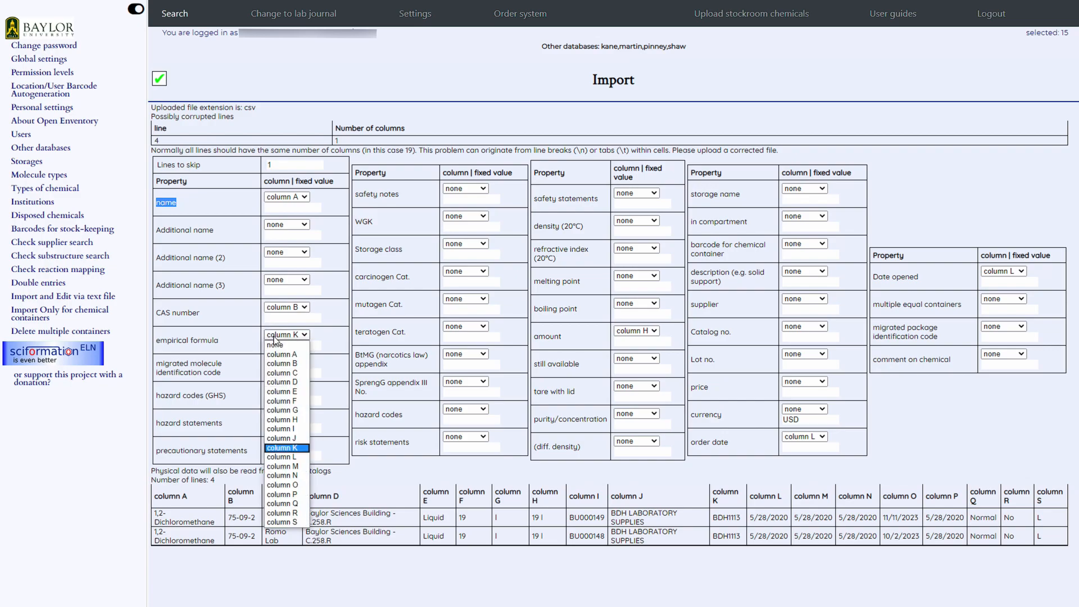
left_click(276, 345)
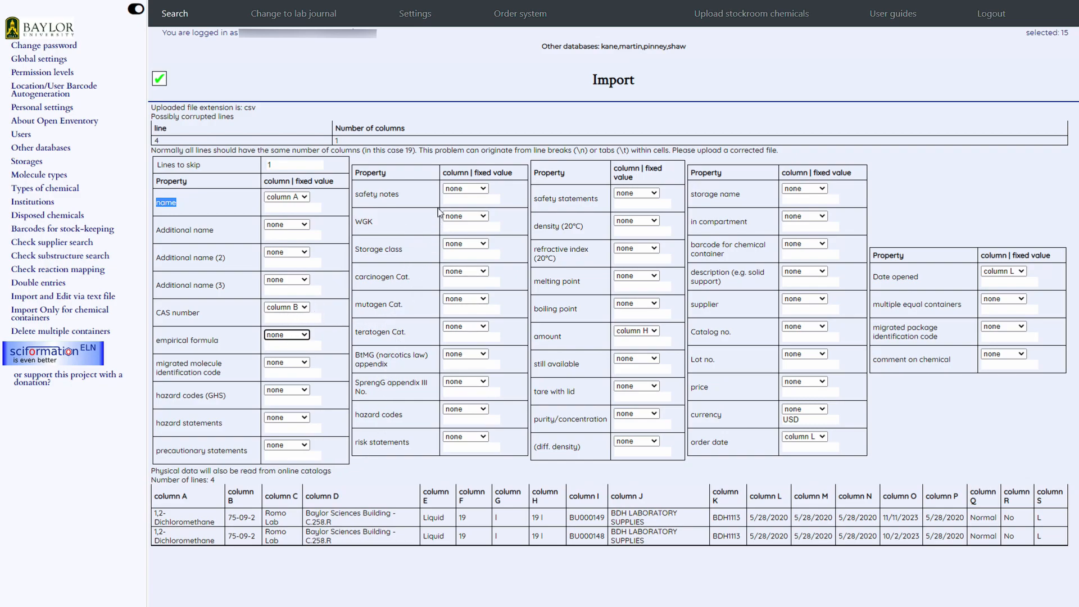
Map the still available amount to column H and the barcode for chemical container to column I
left_click(627, 359)
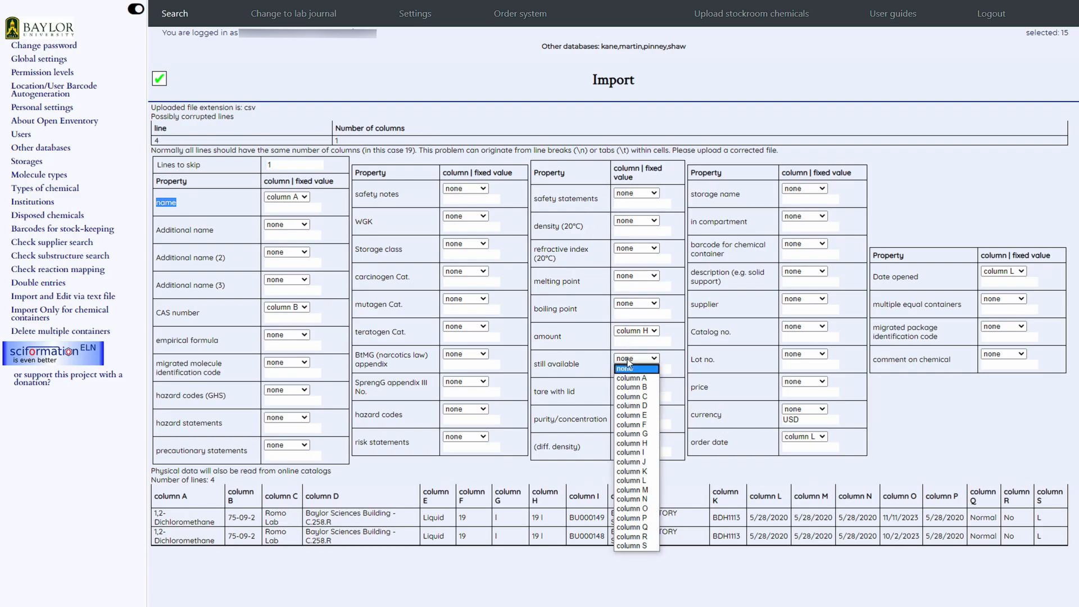
left_click(634, 443)
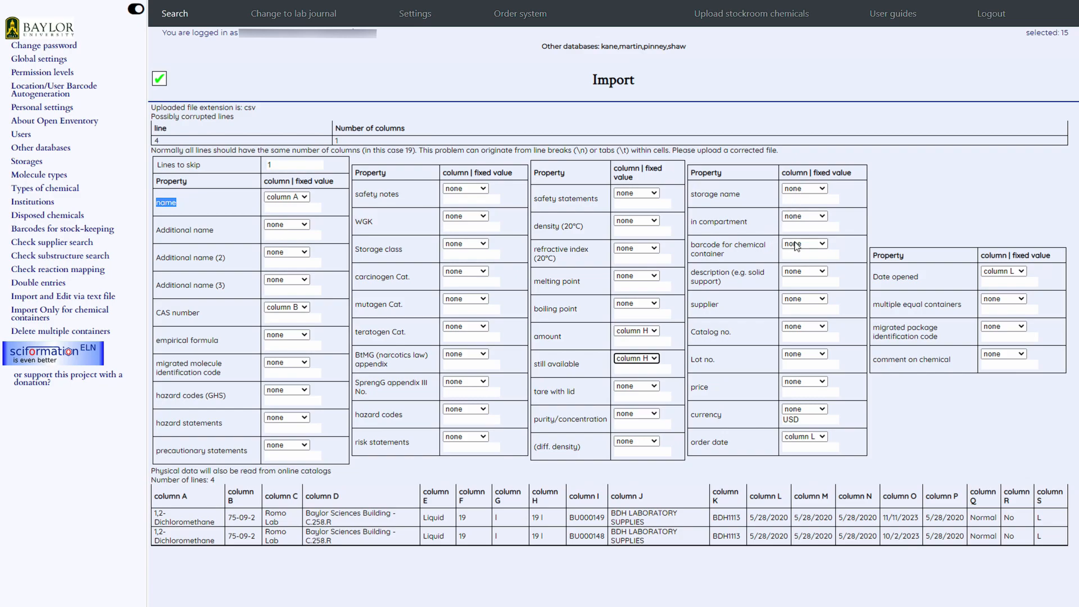
left_click(812, 245)
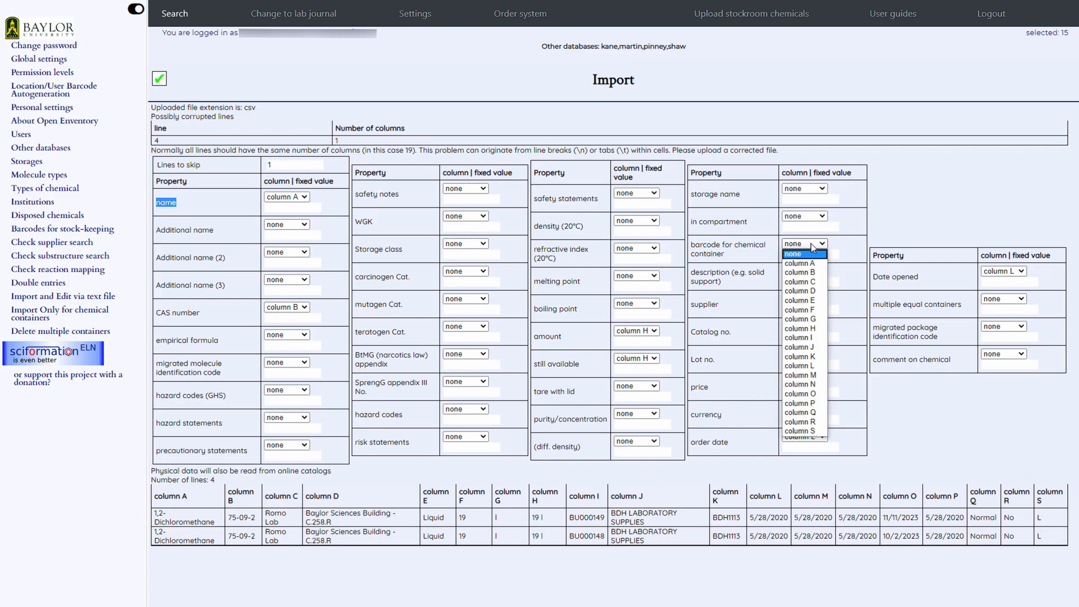
left_click(810, 337)
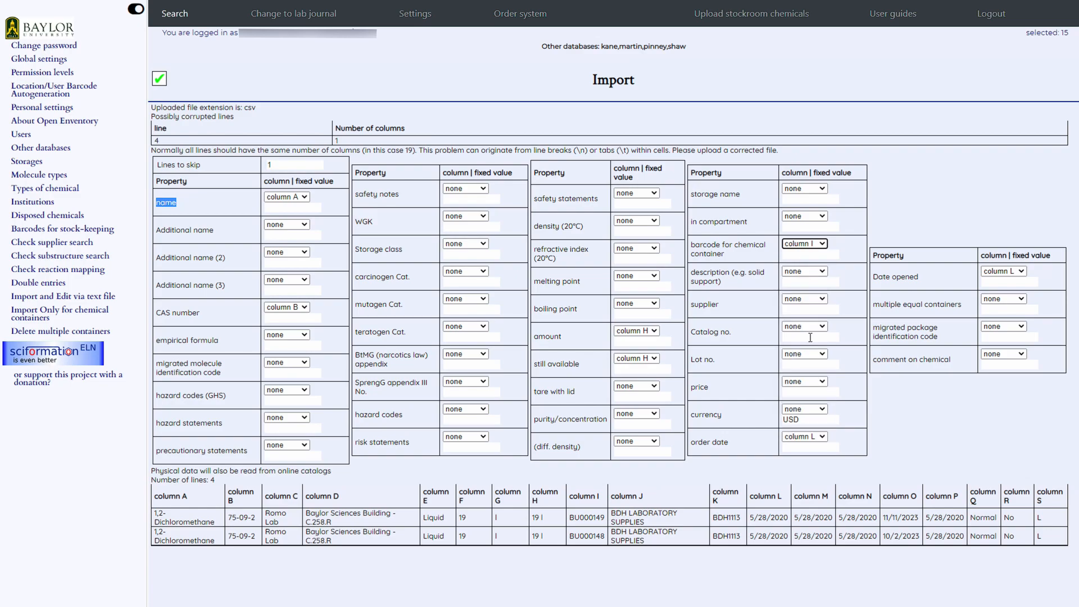
Map the supplier to column J and the catalog number to column K
left_click(799, 302)
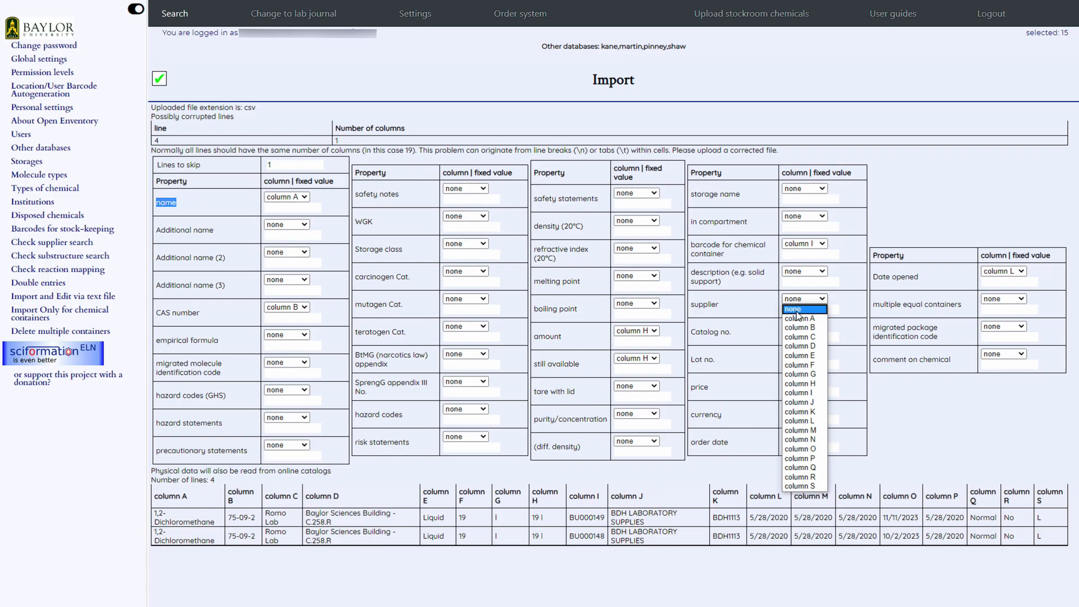
left_click(798, 402)
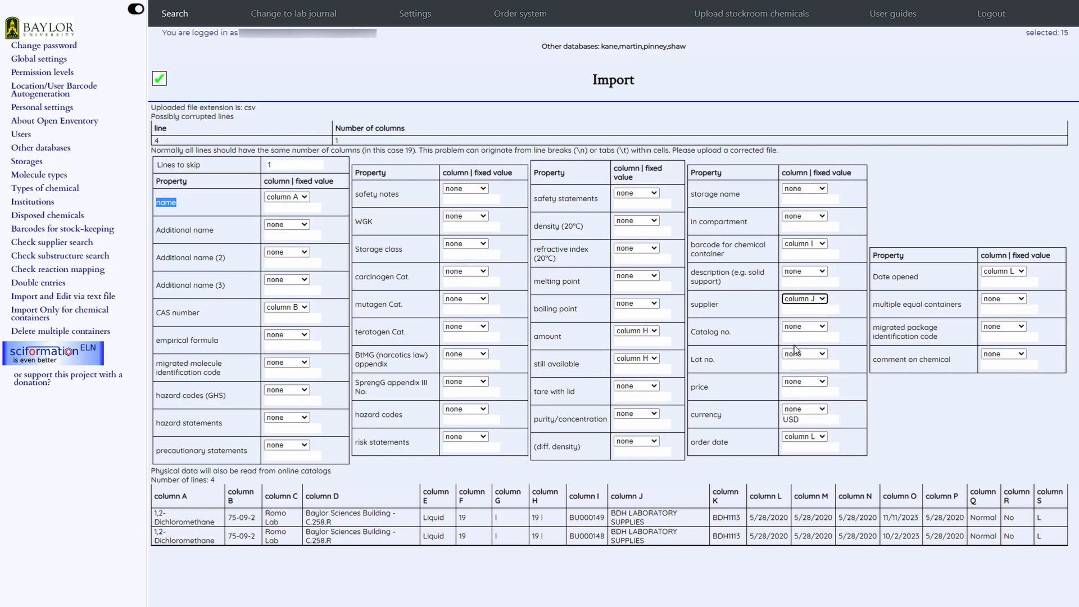
left_click(798, 327)
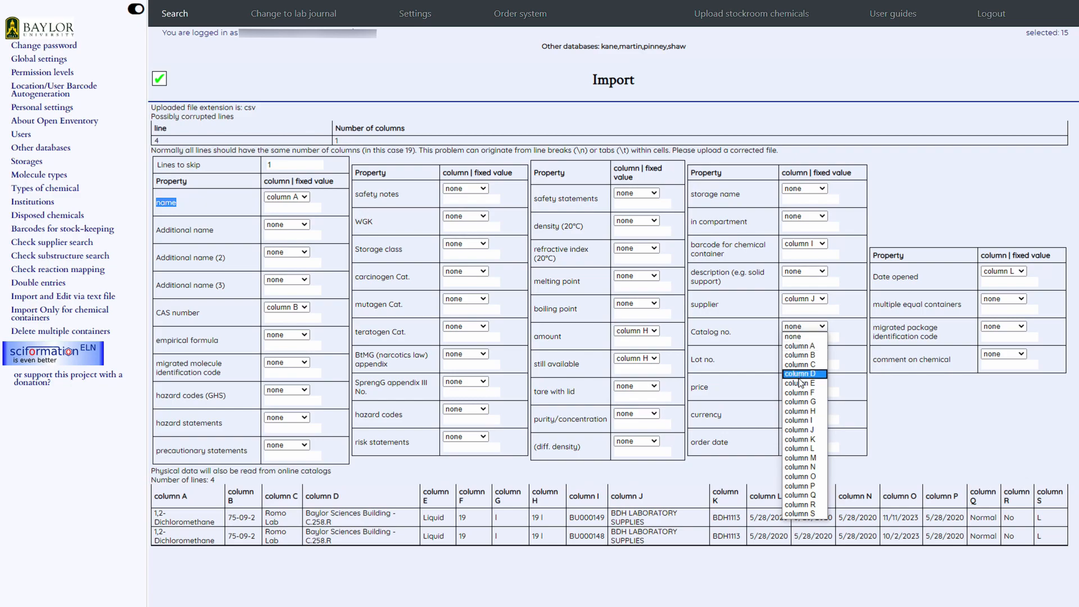
left_click(806, 440)
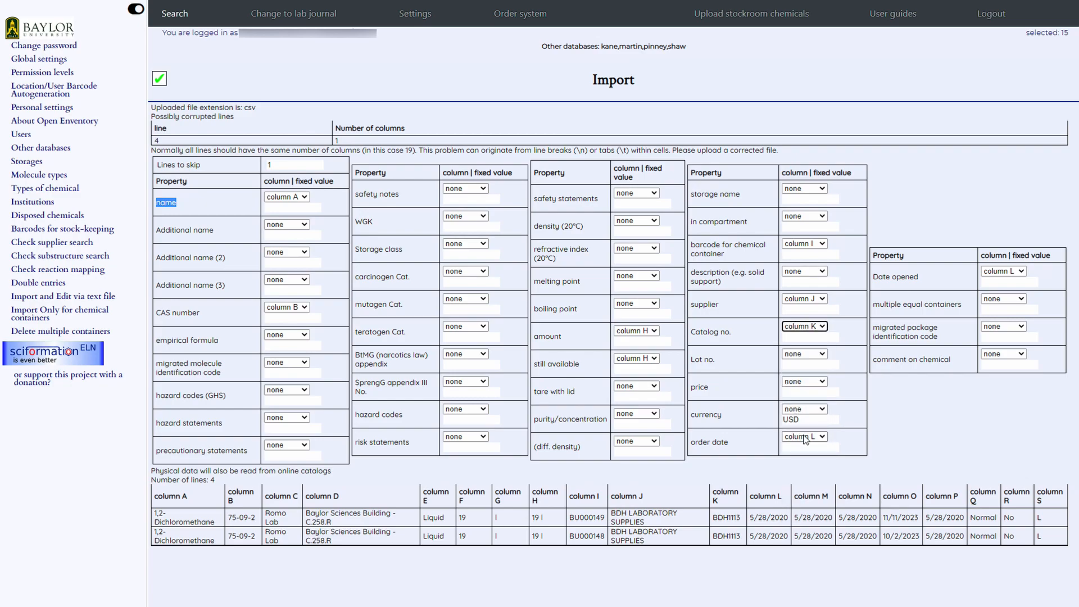
Set Date opened to none and map the comment on chemical to column C, which holds the lab name
left_click(997, 272)
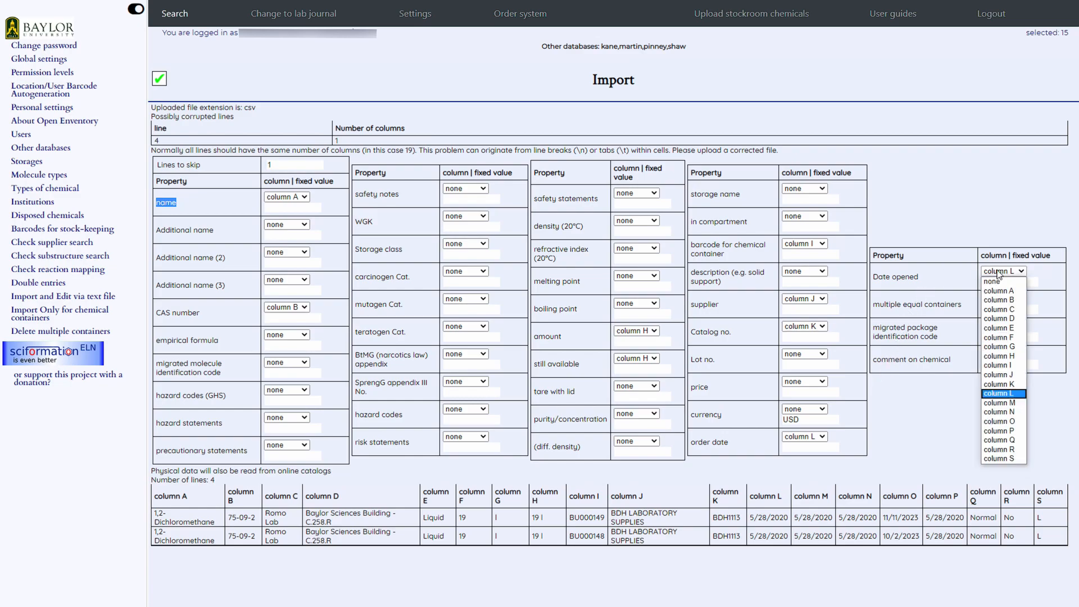
left_click(996, 284)
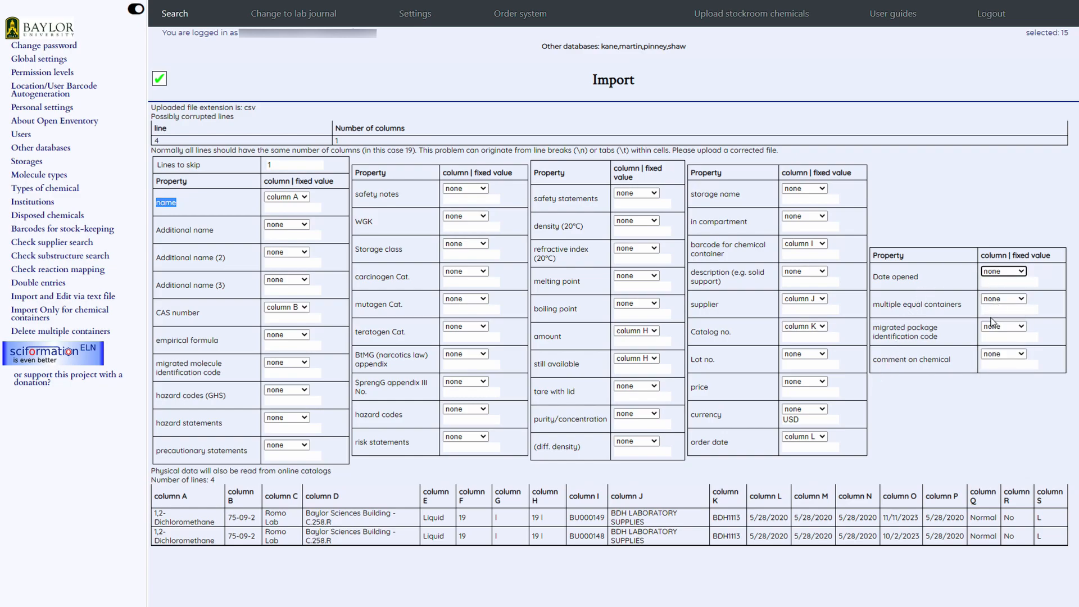
left_click(995, 354)
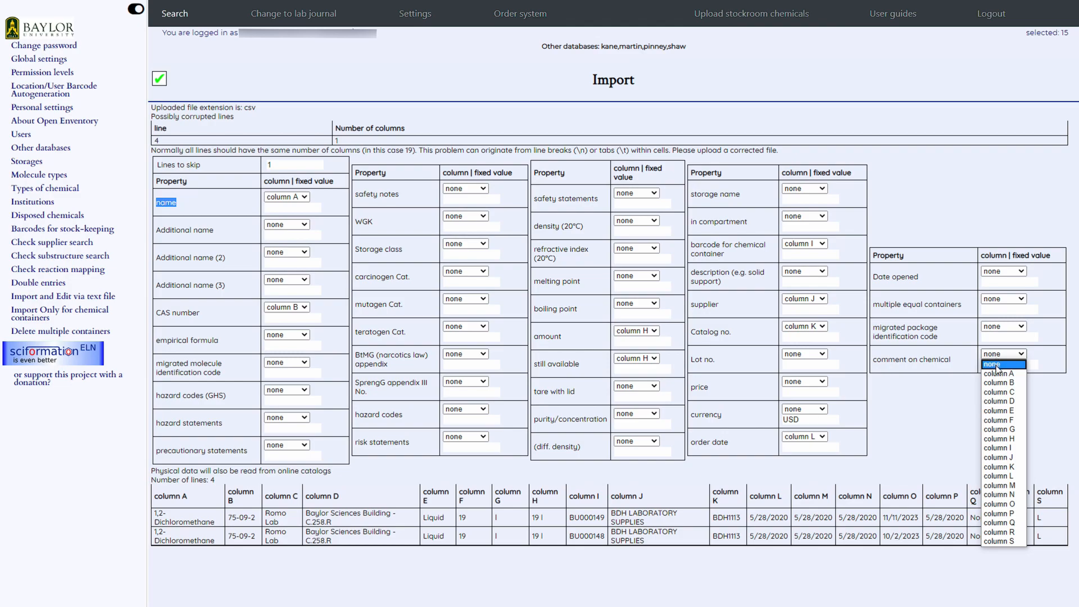
left_click(1001, 391)
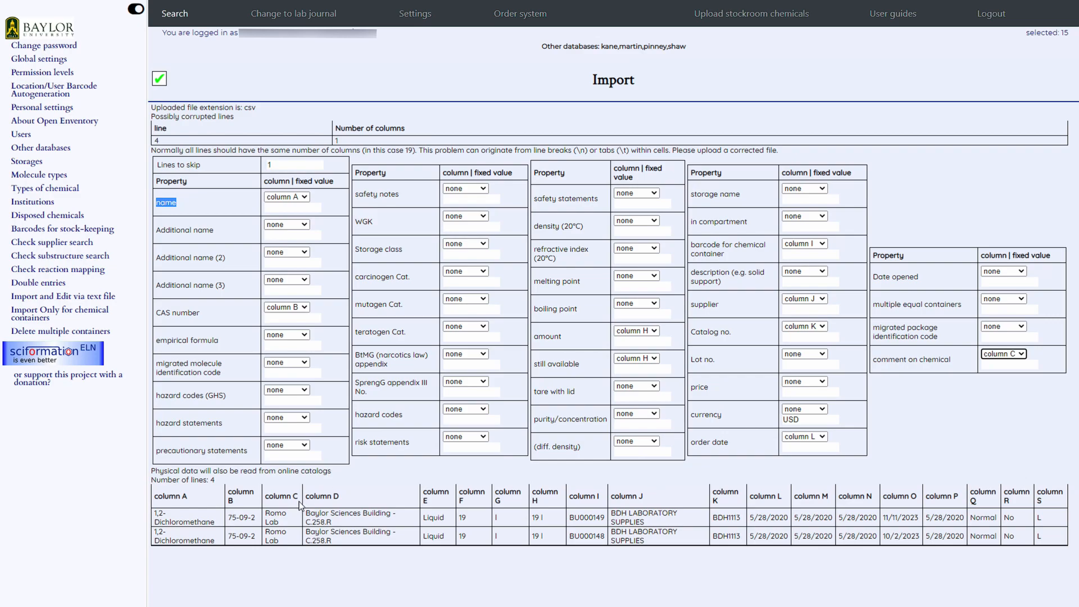
left_click_drag(288, 526, 264, 516)
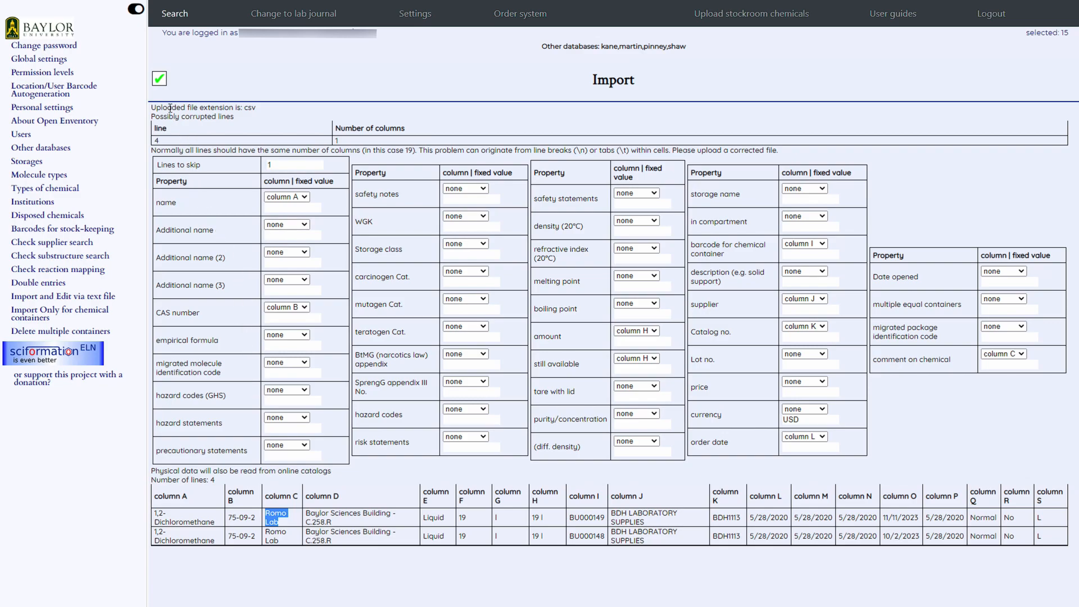
Run the container import with the assigned columns and check the import report
left_click(161, 81)
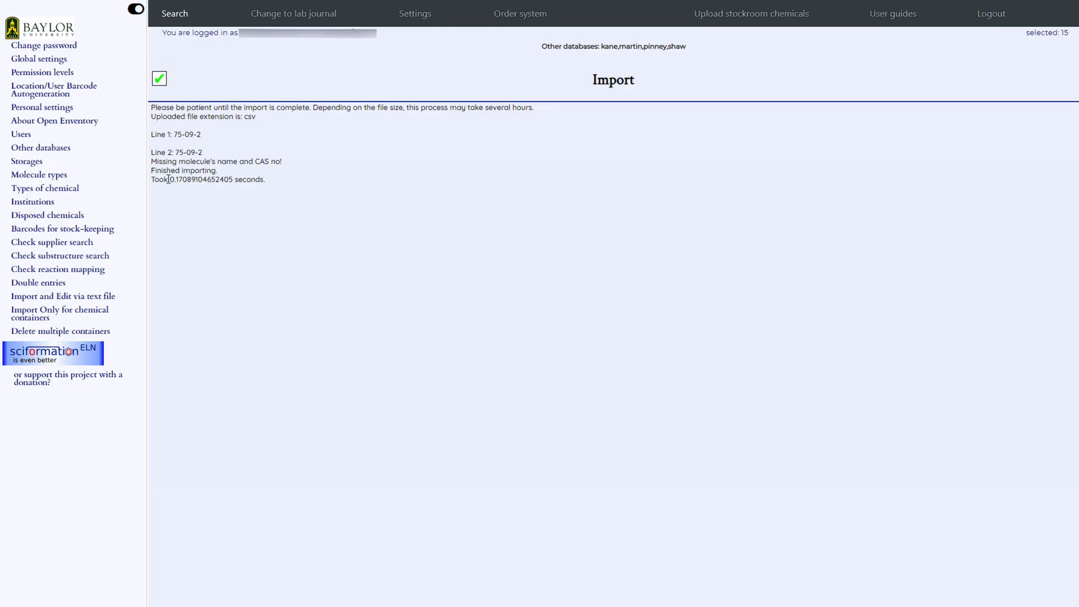
left_click_drag(151, 170, 219, 175)
left_click(232, 197)
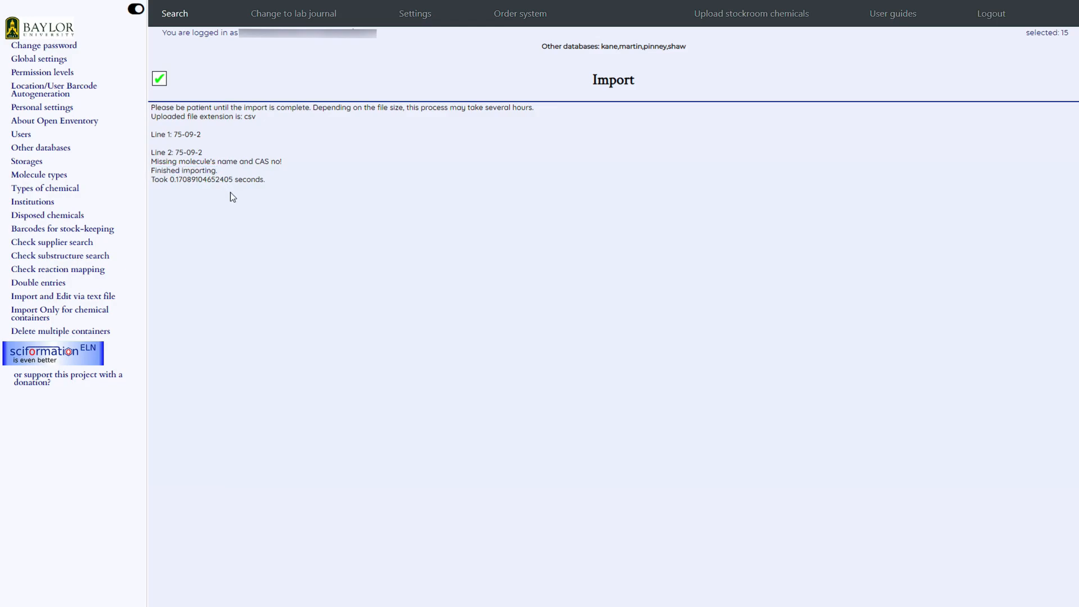